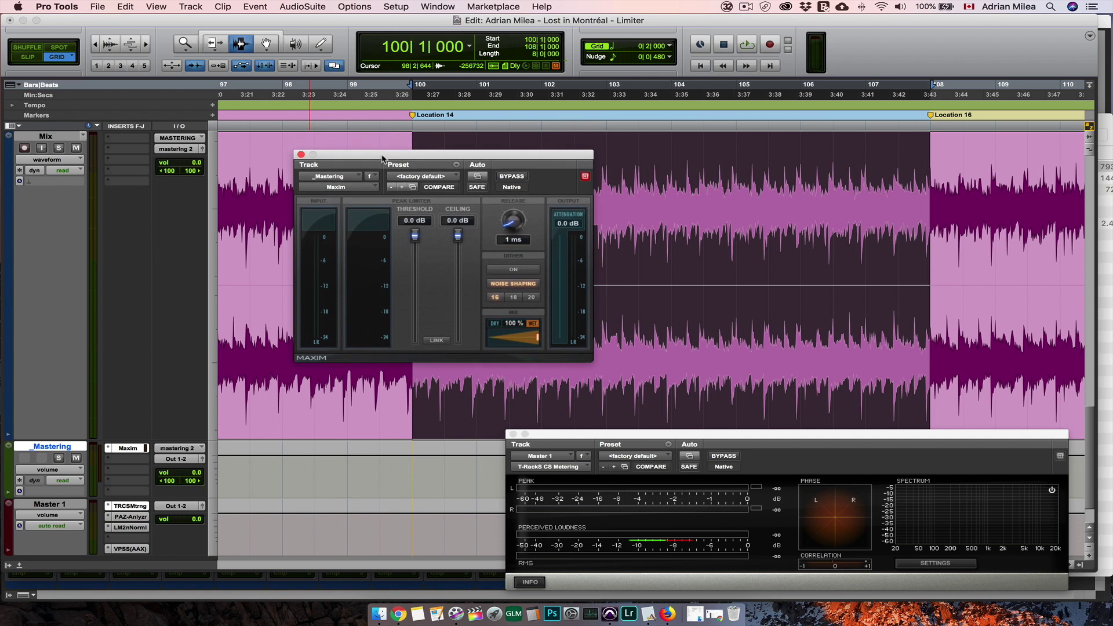
- Prepare the Maxim limiter with noise shaping off, a 0.0 dB ceiling, a 0.0 ms release, and threshold and ceiling linked
{"action": "left_click", "coordinate": [503, 284]}
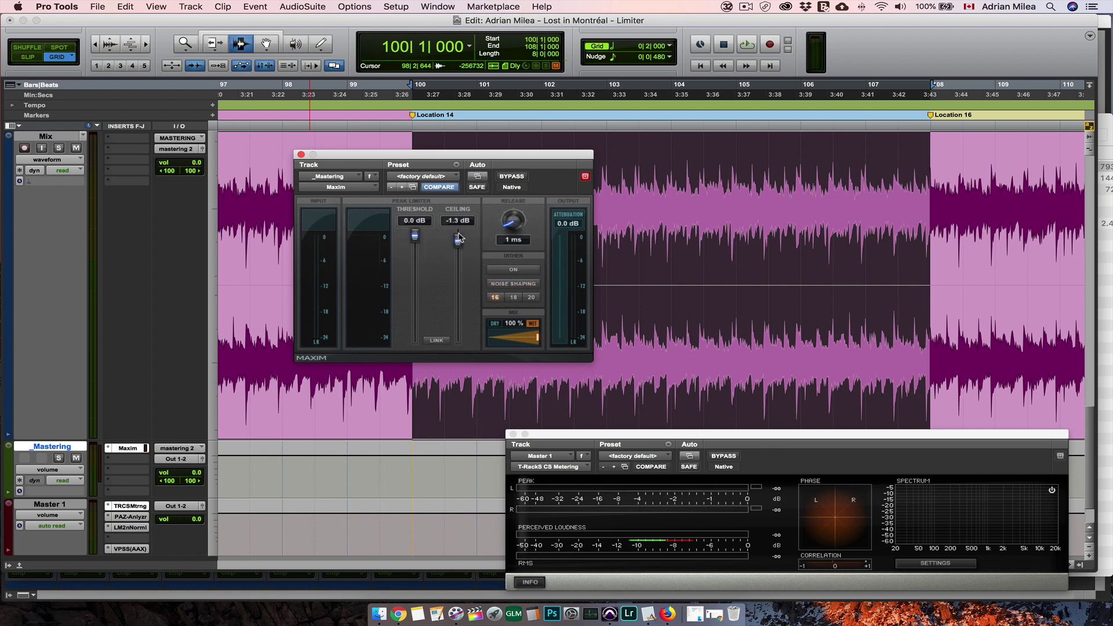
{"action": "left_click_drag", "start_coordinate": [459, 238], "coordinate": [462, 230]}
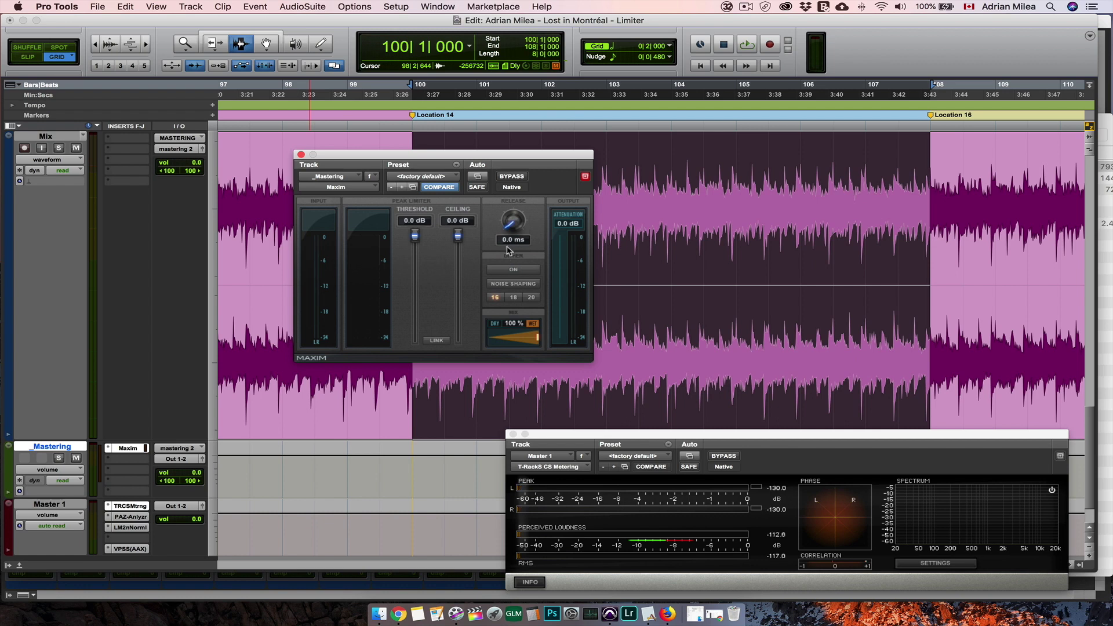
{"action": "left_click_drag", "start_coordinate": [530, 339], "coordinate": [559, 339]}
{"action": "left_click_drag", "start_coordinate": [520, 165], "coordinate": [617, 163]}
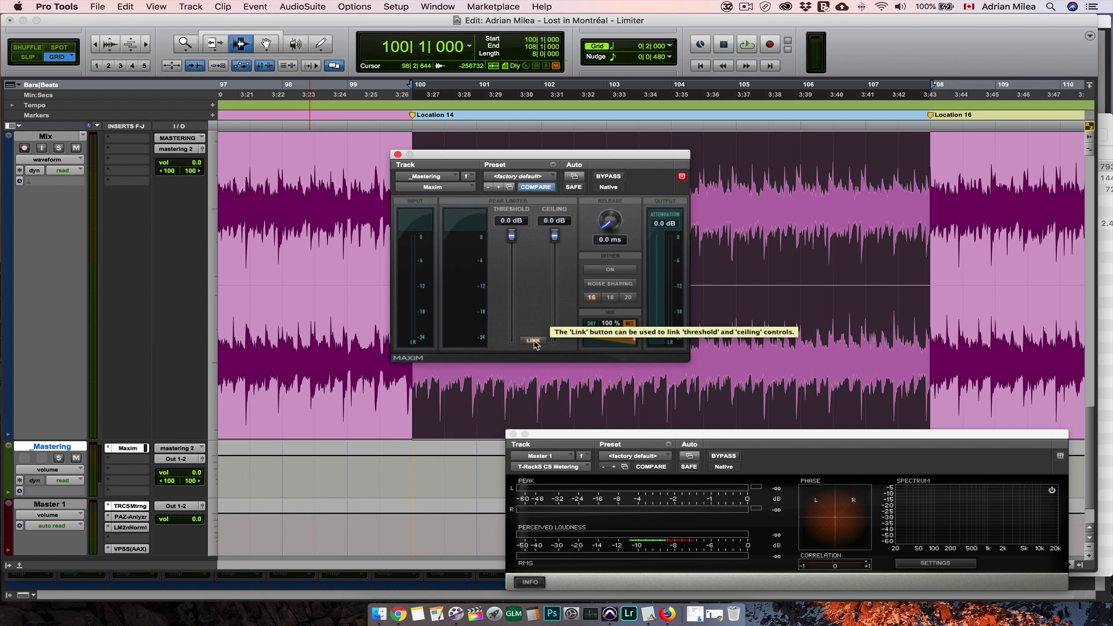
{"action": "left_click_drag", "start_coordinate": [473, 157], "coordinate": [507, 155]}
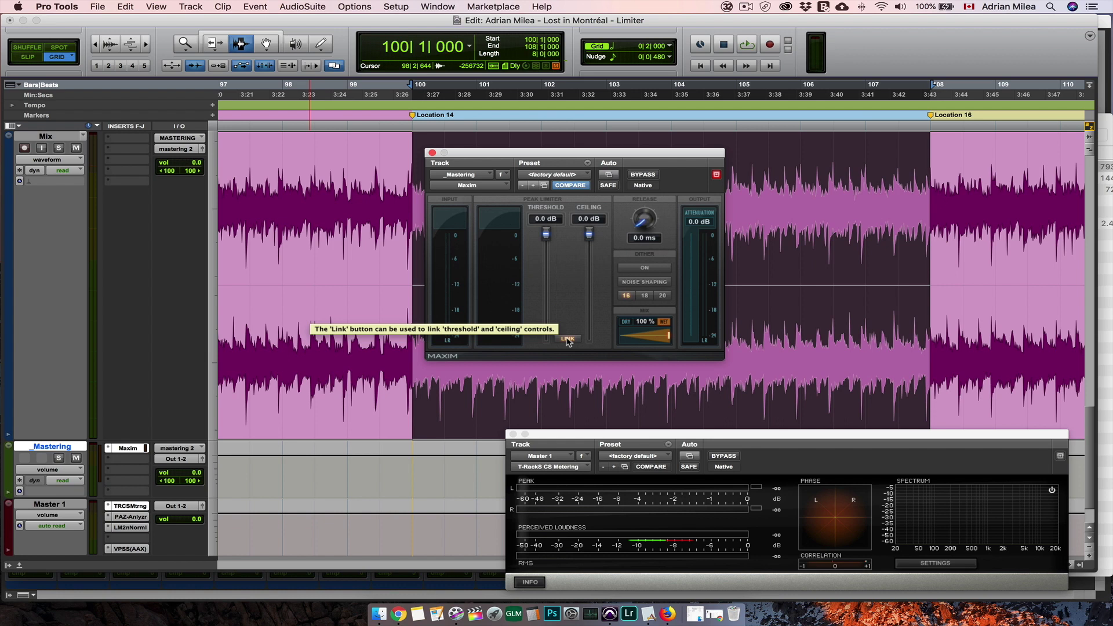
- Play the selected section and lower Maxim's linked threshold and ceiling to -12.1 dB, clearing the attenuation reading along the way
{"action": "key", "text": "space"}
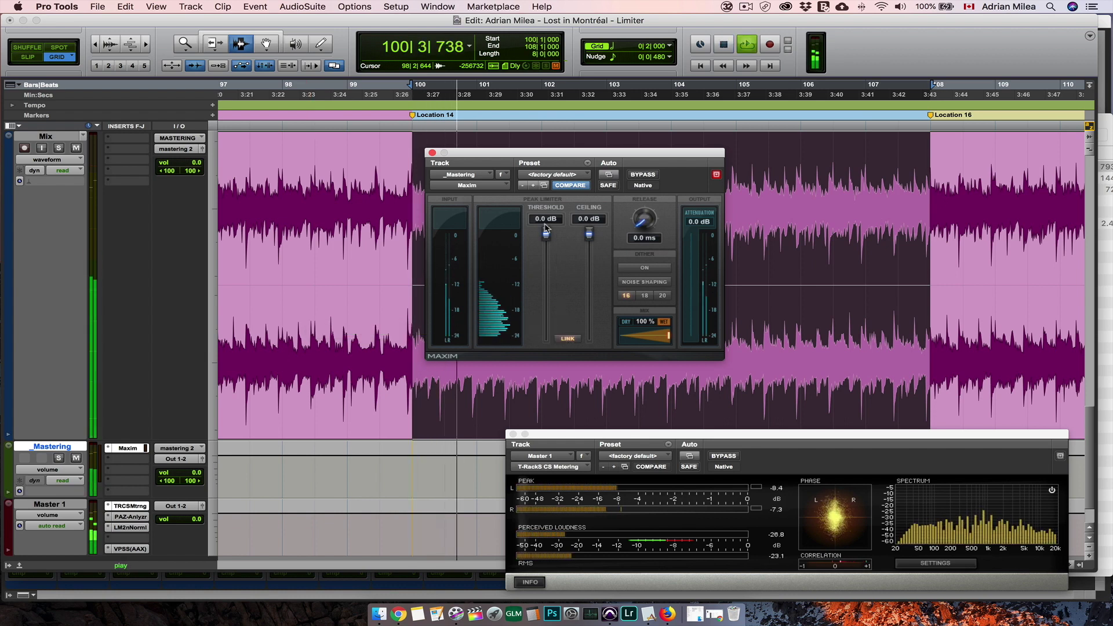
{"action": "left_click_drag", "start_coordinate": [545, 228], "coordinate": [549, 285]}
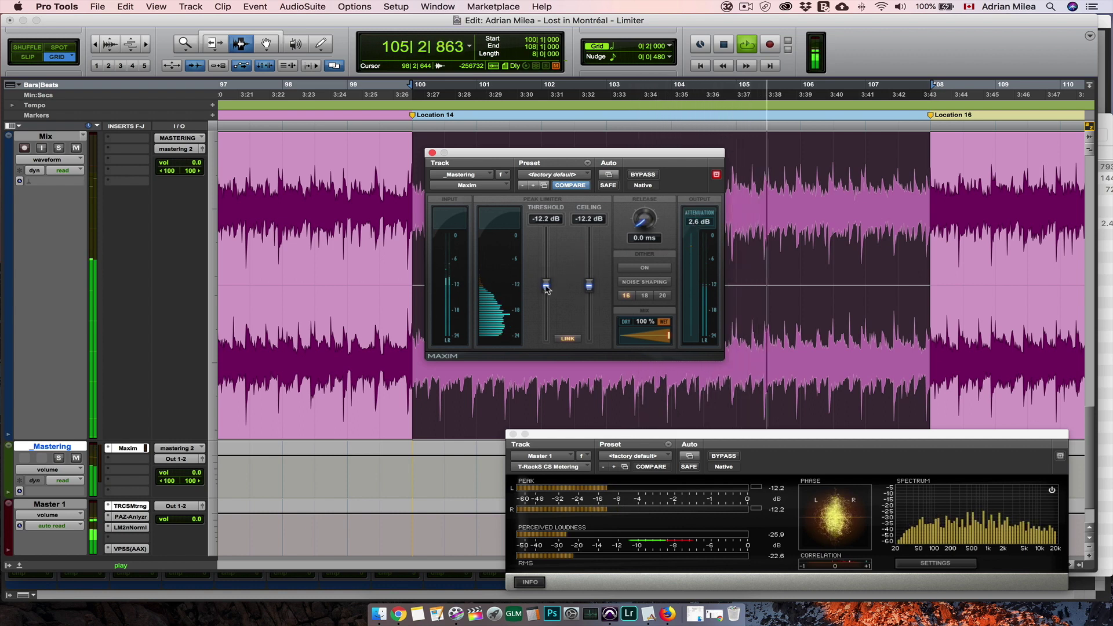
{"action": "left_click_drag", "start_coordinate": [546, 289], "coordinate": [546, 293]}
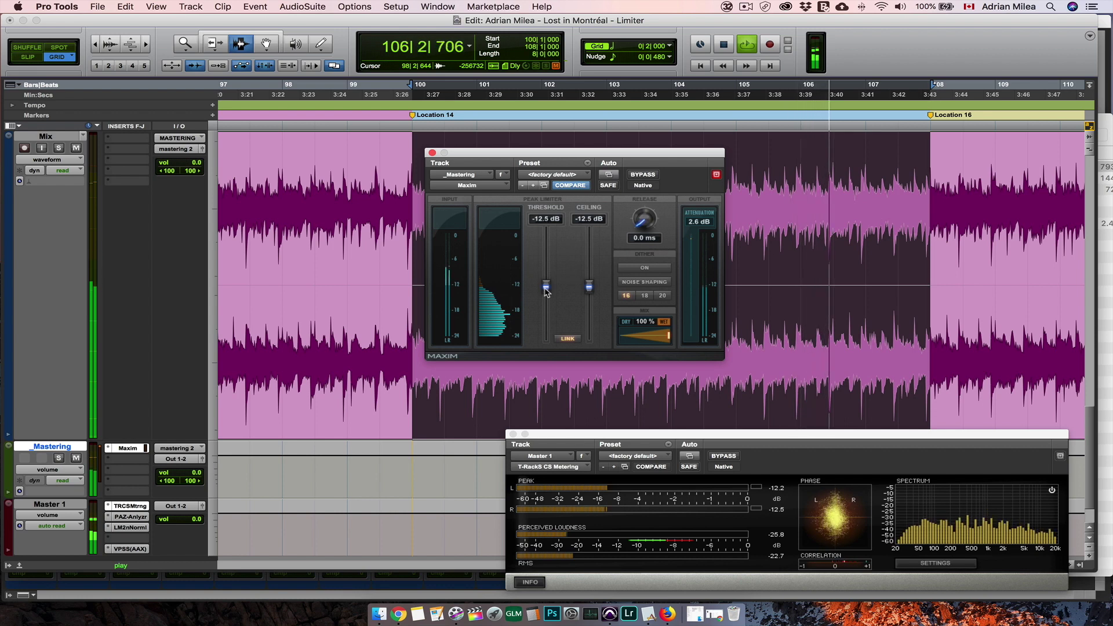
{"action": "left_click", "coordinate": [693, 223]}
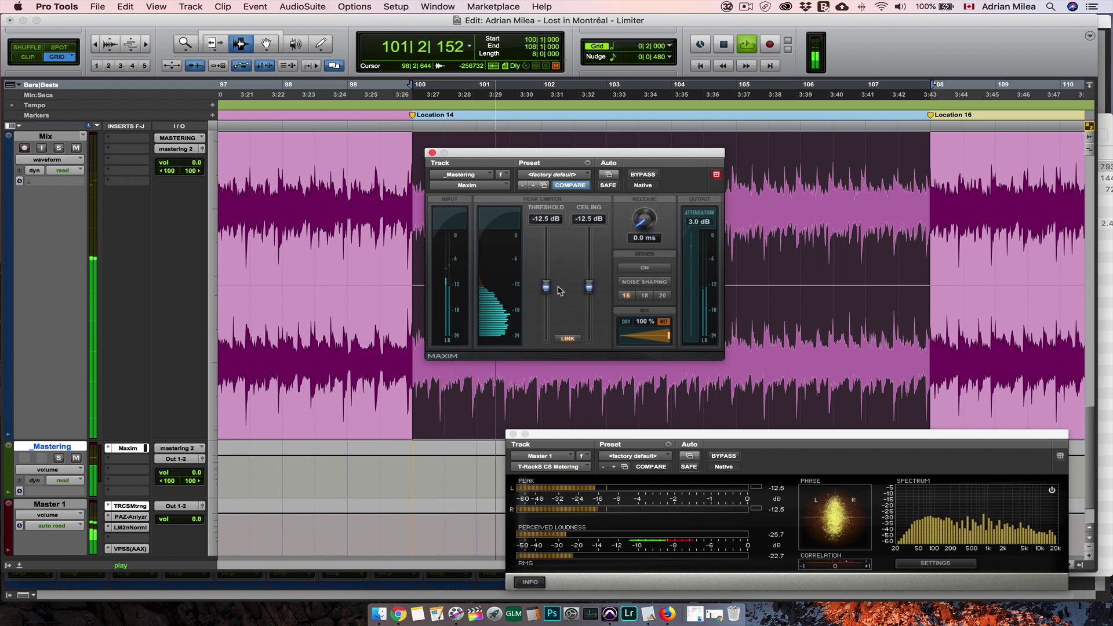
{"action": "left_click_drag", "start_coordinate": [546, 286], "coordinate": [547, 290]}
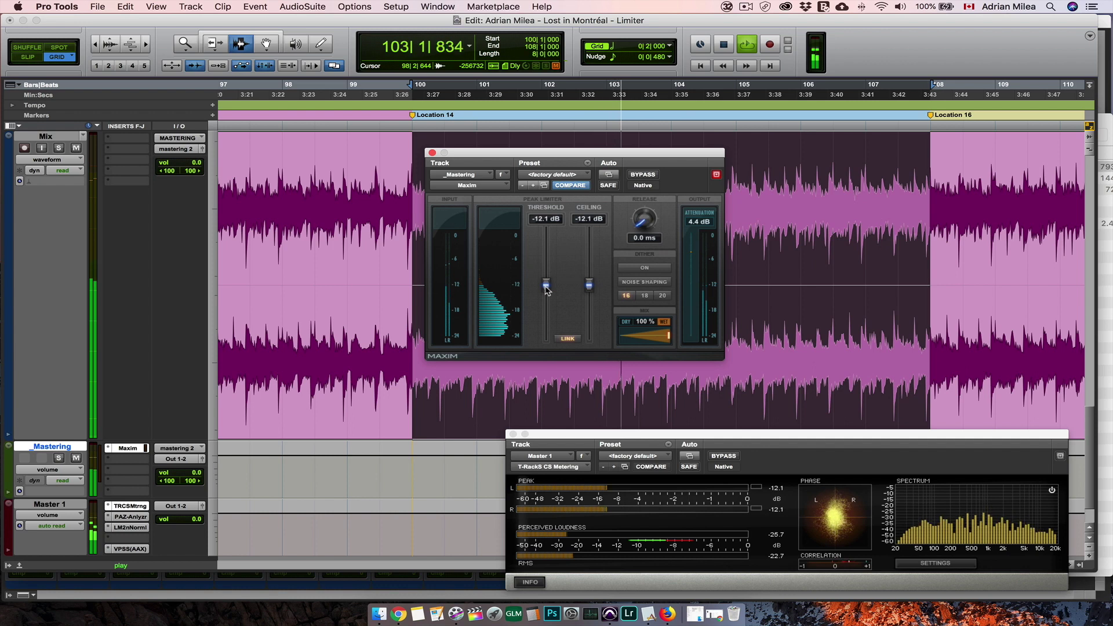
- Compare the playing section with Maxim bypassed and active, check the maximum attenuation from a cleared reading, and stop playback
{"action": "left_click", "coordinate": [649, 176]}
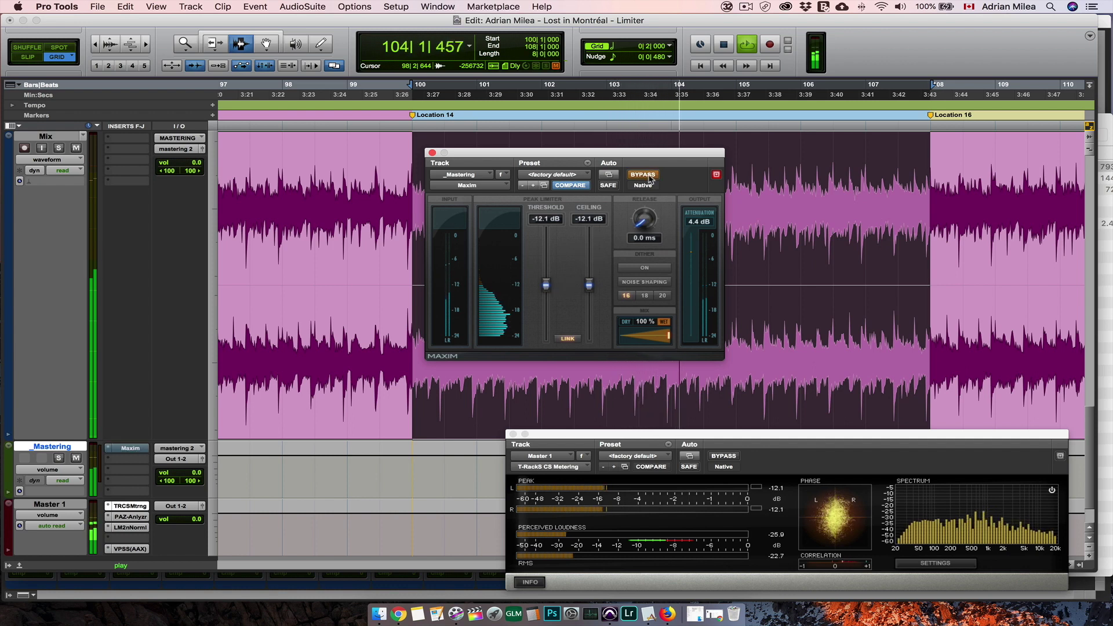
{"action": "left_click", "coordinate": [649, 177]}
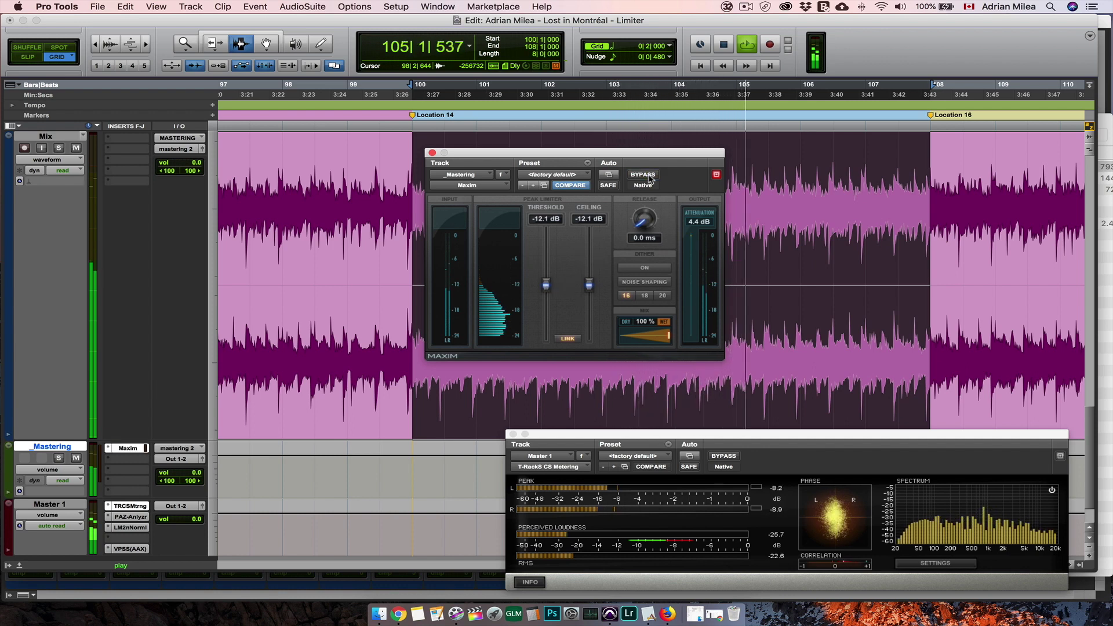
{"action": "left_click", "coordinate": [696, 222]}
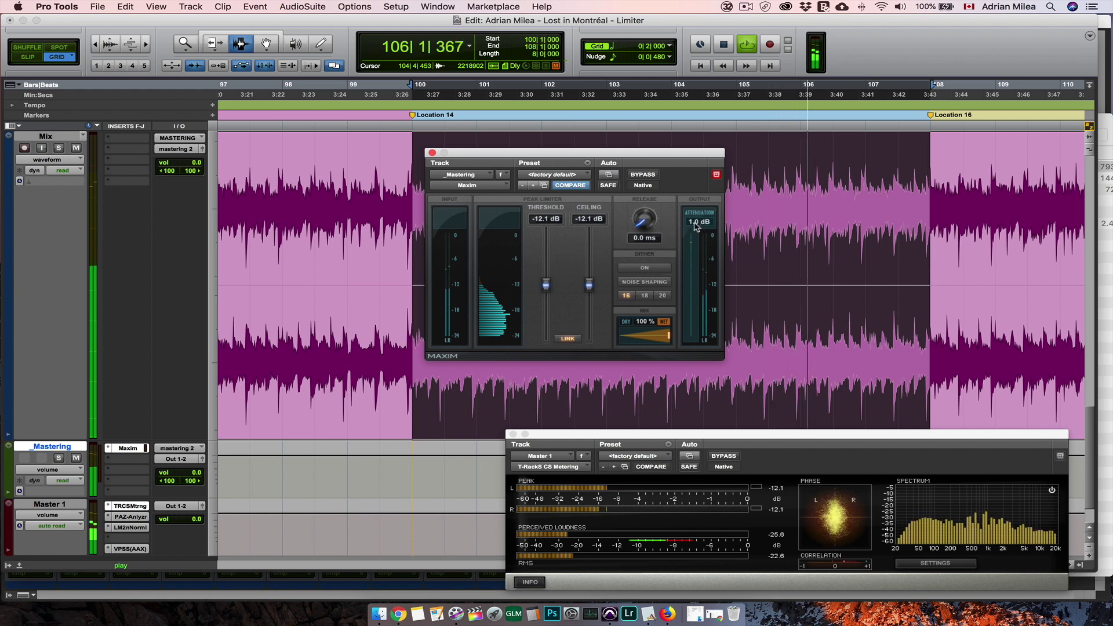
{"action": "mouse_move", "coordinate": [700, 226]}
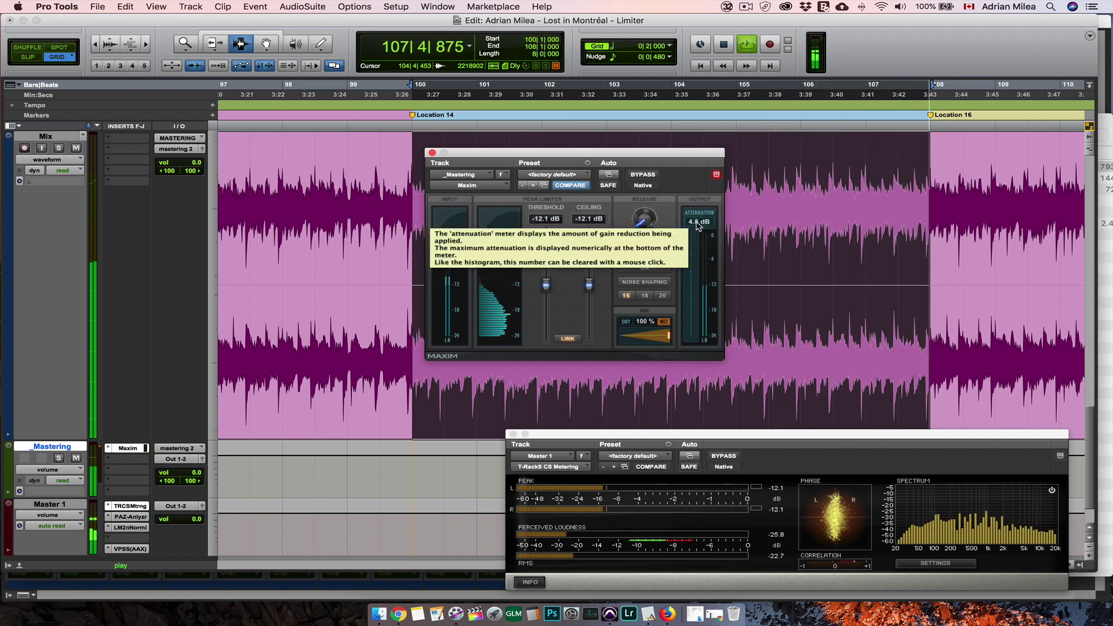
{"action": "key", "text": "space"}
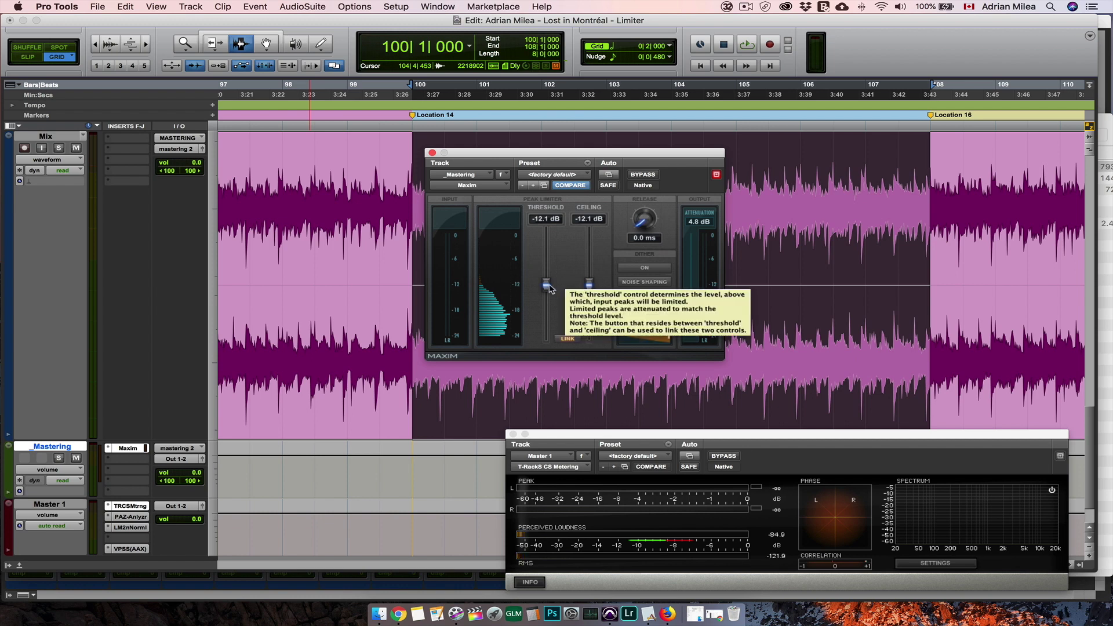
- Play the section, lower Maxim's linked threshold and ceiling to -16.6 dB, and raise the release to 18 ms
{"action": "key", "text": "space"}
{"action": "left_click_drag", "start_coordinate": [546, 284], "coordinate": [550, 307]}
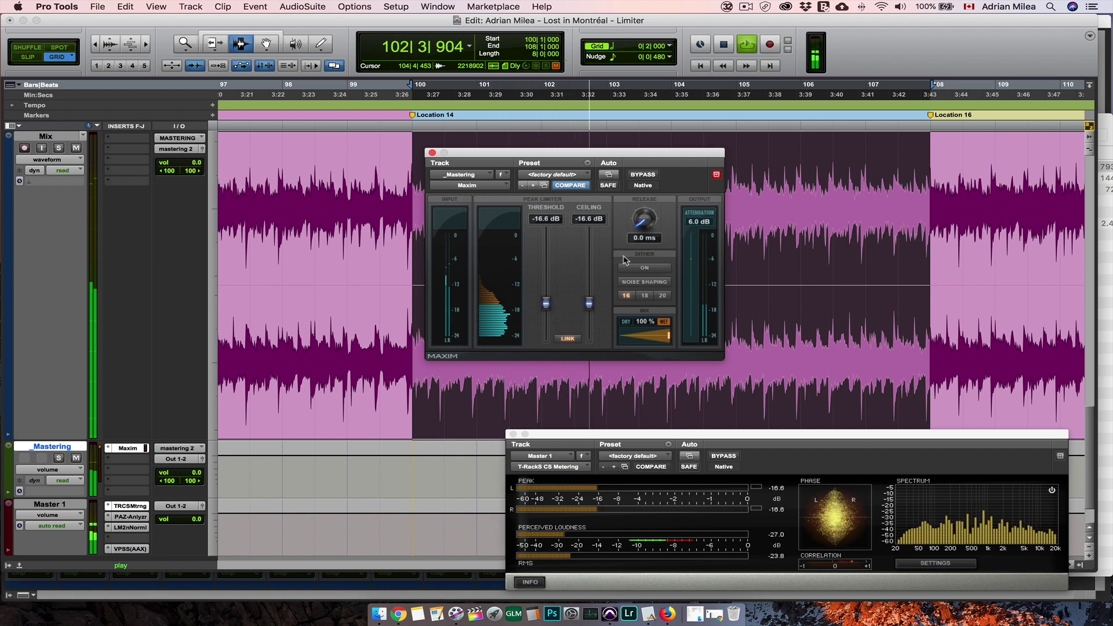
{"action": "left_click_drag", "start_coordinate": [644, 224], "coordinate": [645, 196]}
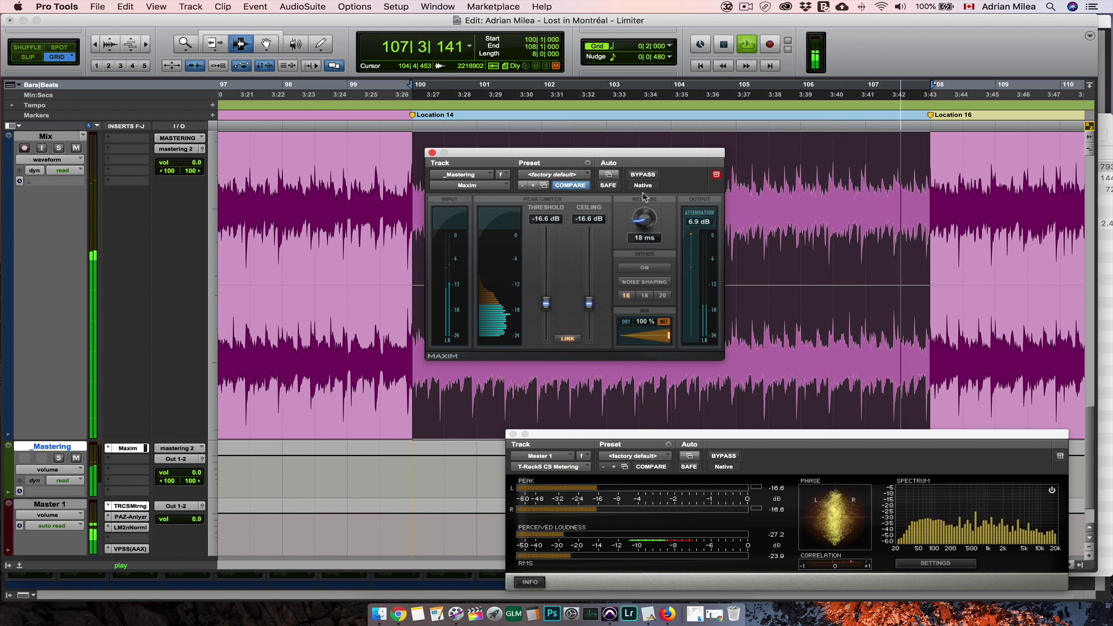
- Raise Maxim's linked threshold and ceiling to -13.1 dB with the release at 18 ms, and stop playback
{"action": "left_click_drag", "start_coordinate": [551, 304], "coordinate": [554, 292]}
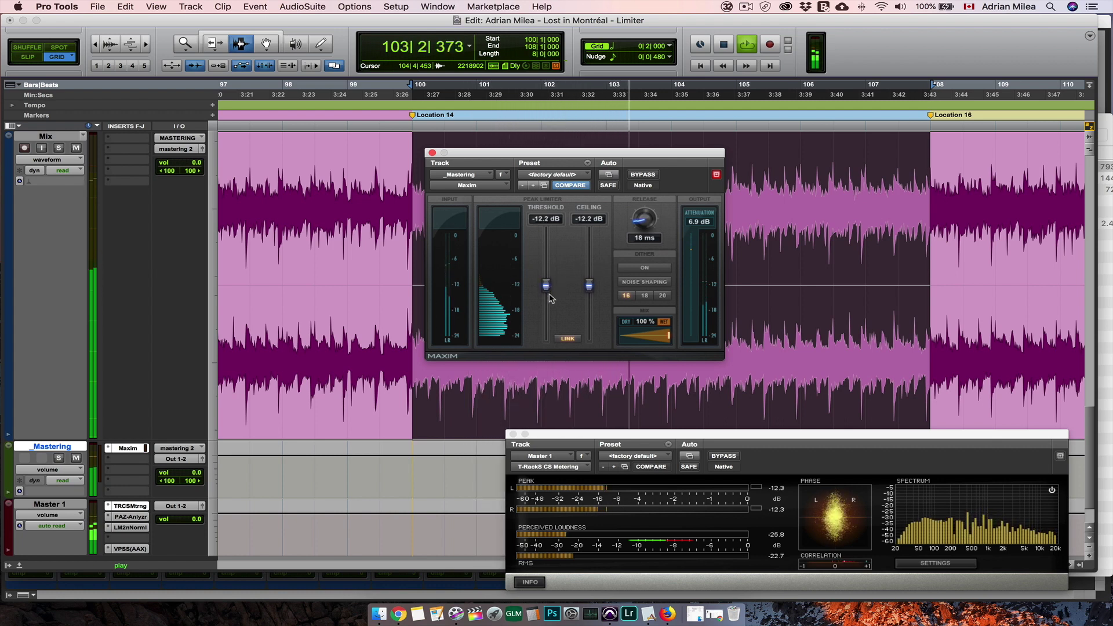
{"action": "left_click_drag", "start_coordinate": [551, 291], "coordinate": [551, 294]}
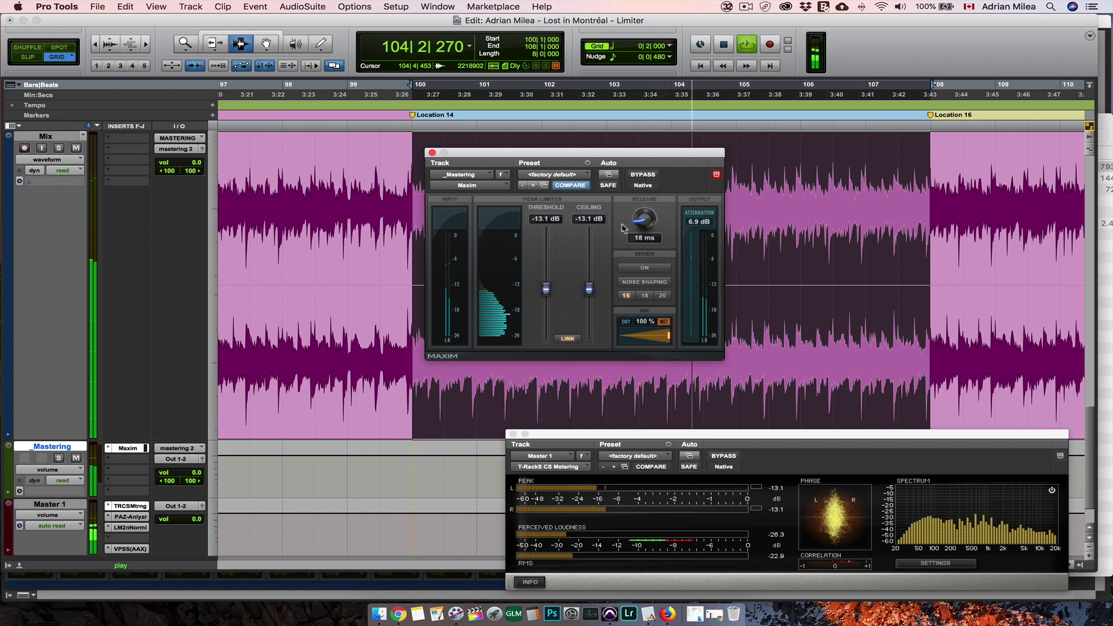
{"action": "mouse_move", "coordinate": [644, 220]}
{"action": "left_mouse_down"}
{"action": "mouse_move", "coordinate": [643, 241]}
{"action": "mouse_move", "coordinate": [645, 226]}
{"action": "left_mouse_up"}
{"action": "key", "text": "space"}
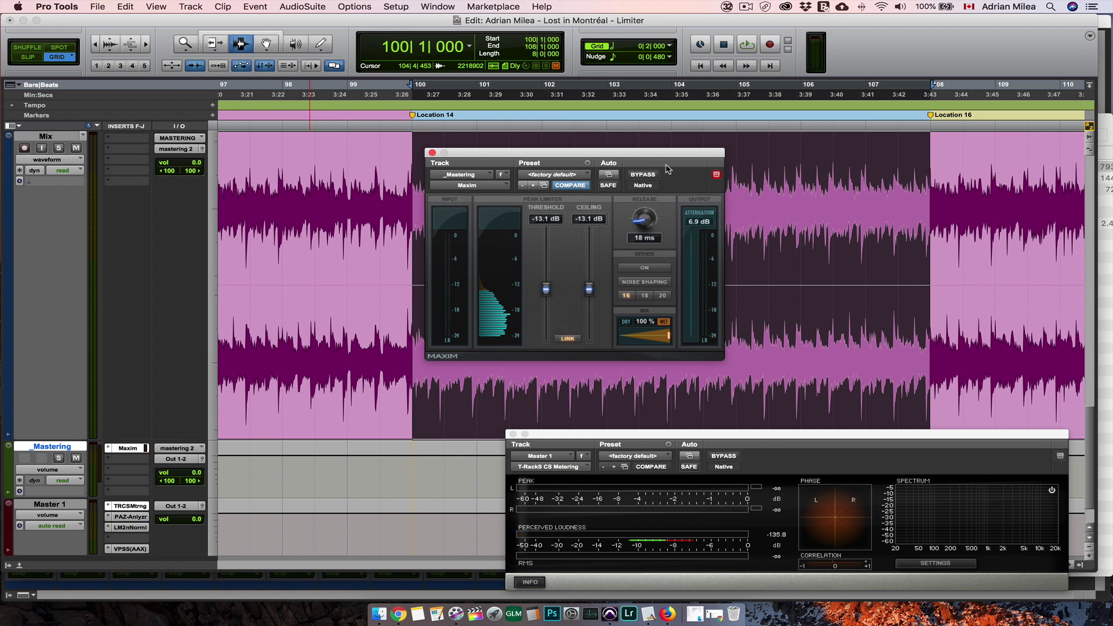
- Fine-tune Maxim's linked threshold and ceiling to -11.4 dB during playback, comparing the limited sound with the bypassed signal
{"action": "key", "text": "space"}
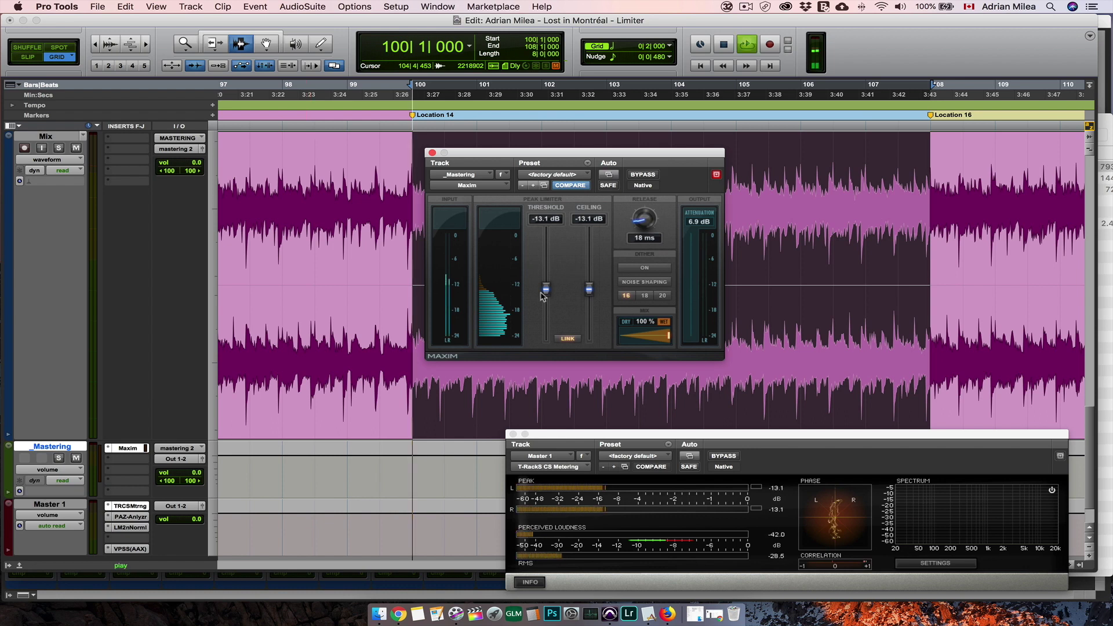
{"action": "left_click_drag", "start_coordinate": [546, 295], "coordinate": [548, 286]}
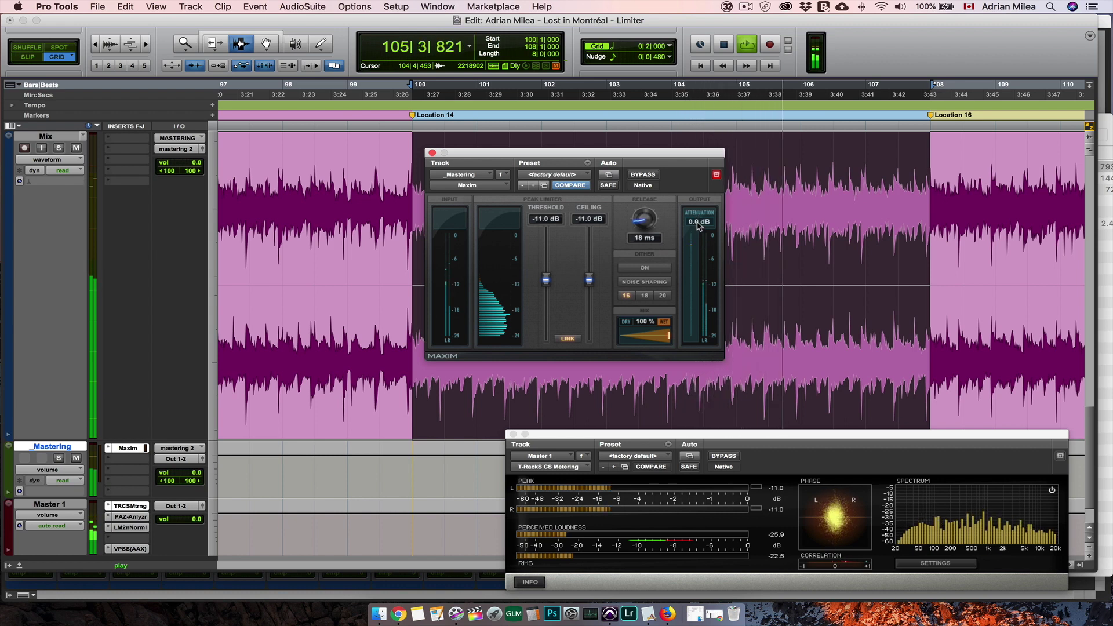
{"action": "left_click", "coordinate": [642, 175]}
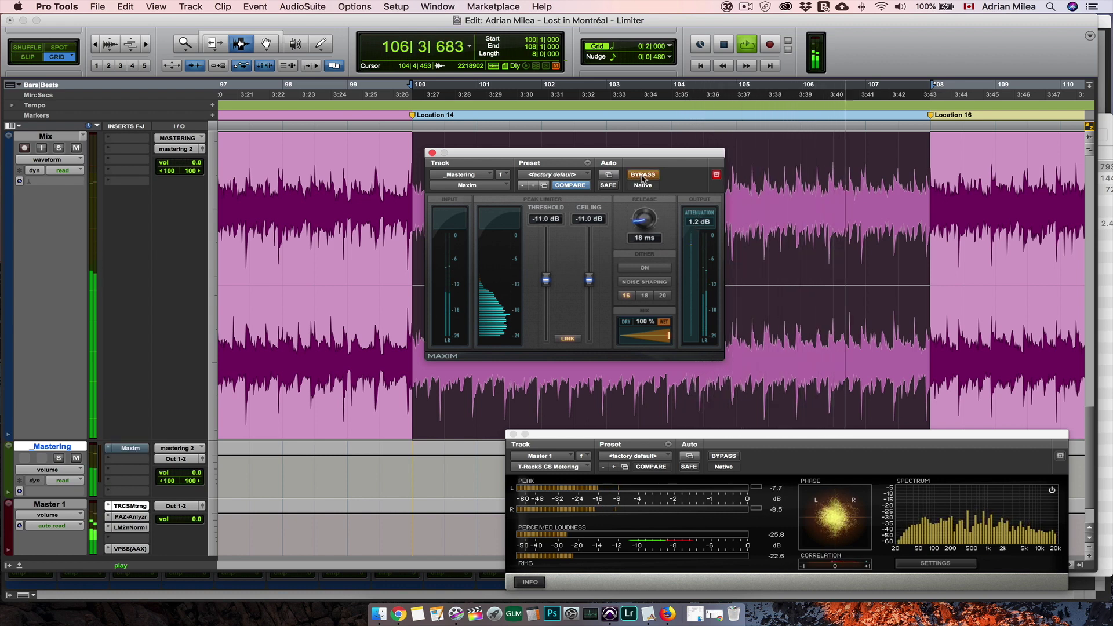
{"action": "left_click", "coordinate": [642, 175]}
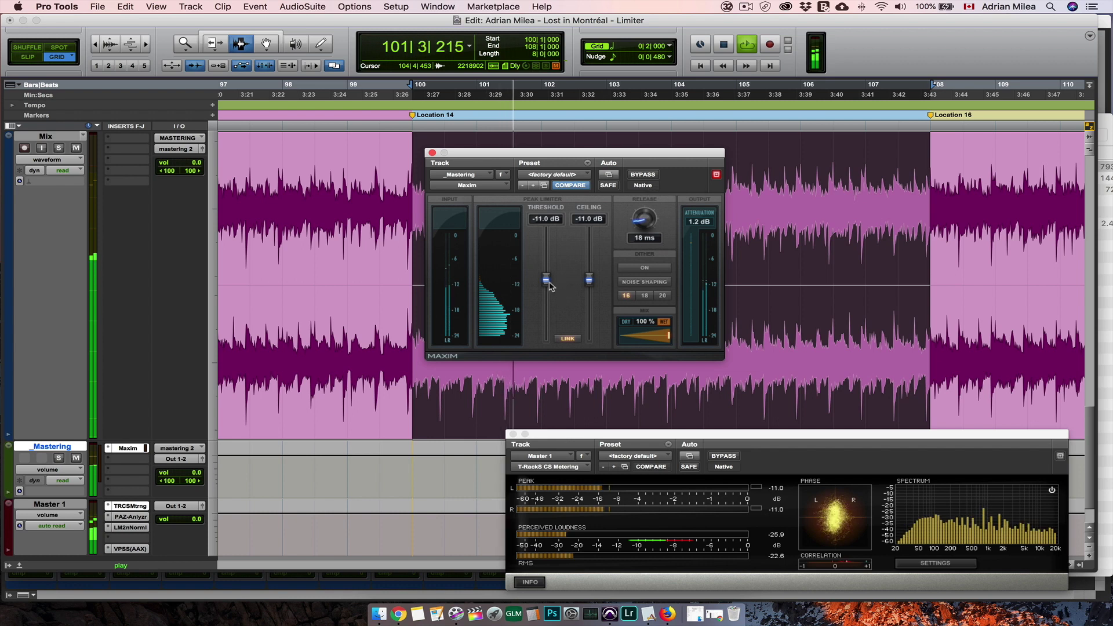
{"action": "left_click_drag", "start_coordinate": [547, 281], "coordinate": [549, 288]}
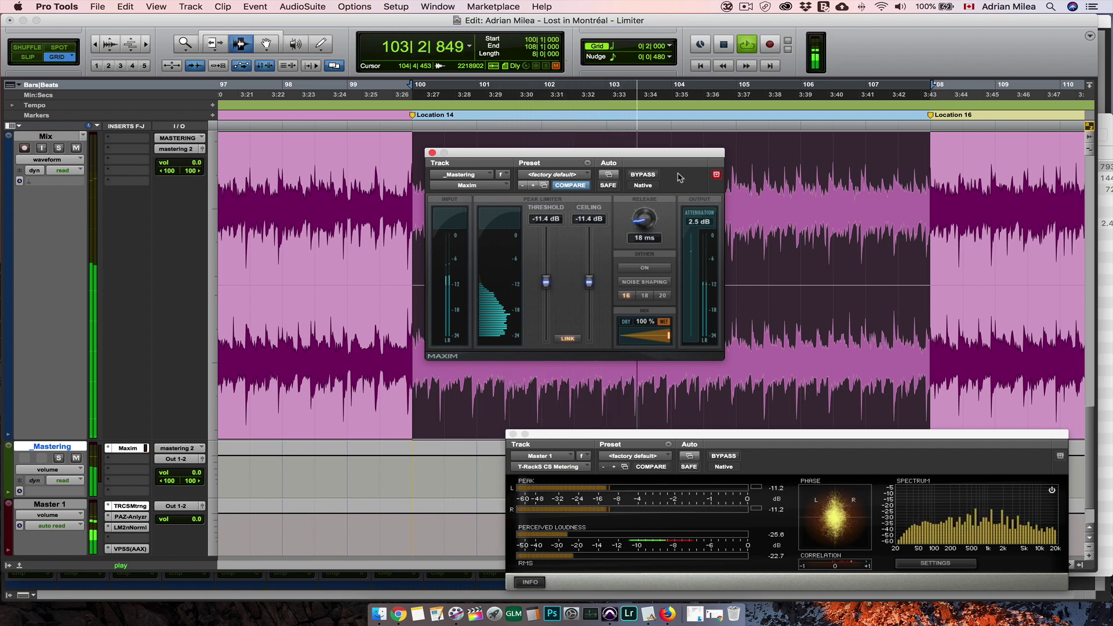
{"action": "key", "text": "space"}
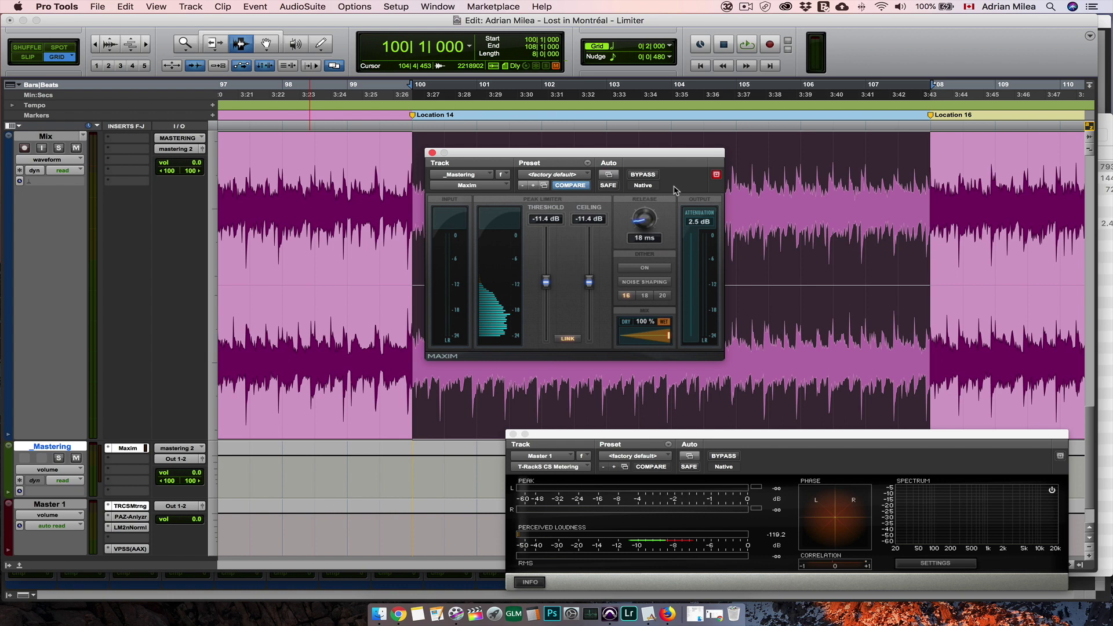
- Unlink Maxim's threshold and ceiling, and raise only the ceiling to -0.3 dB while the section plays
{"action": "left_click", "coordinate": [568, 340]}
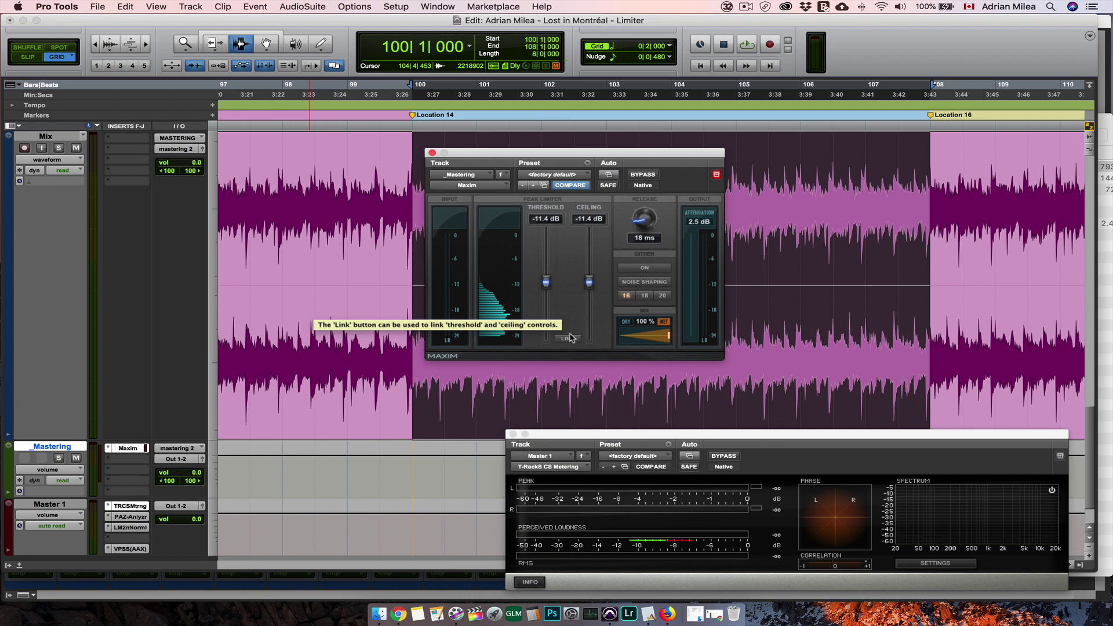
{"action": "key", "text": "space"}
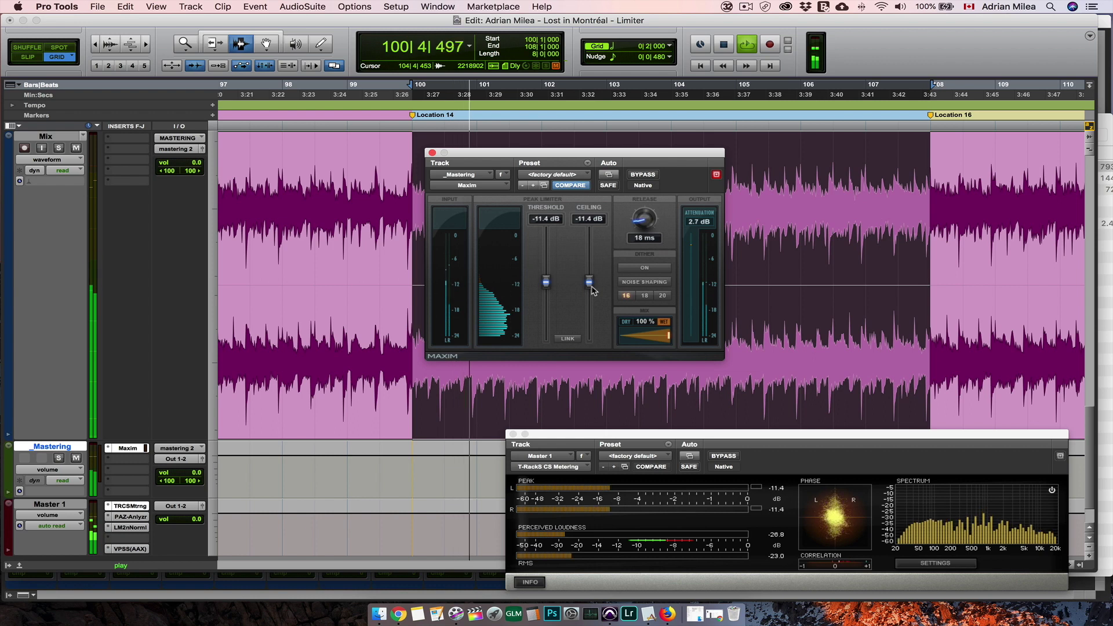
{"action": "left_click_drag", "start_coordinate": [592, 287], "coordinate": [595, 249]}
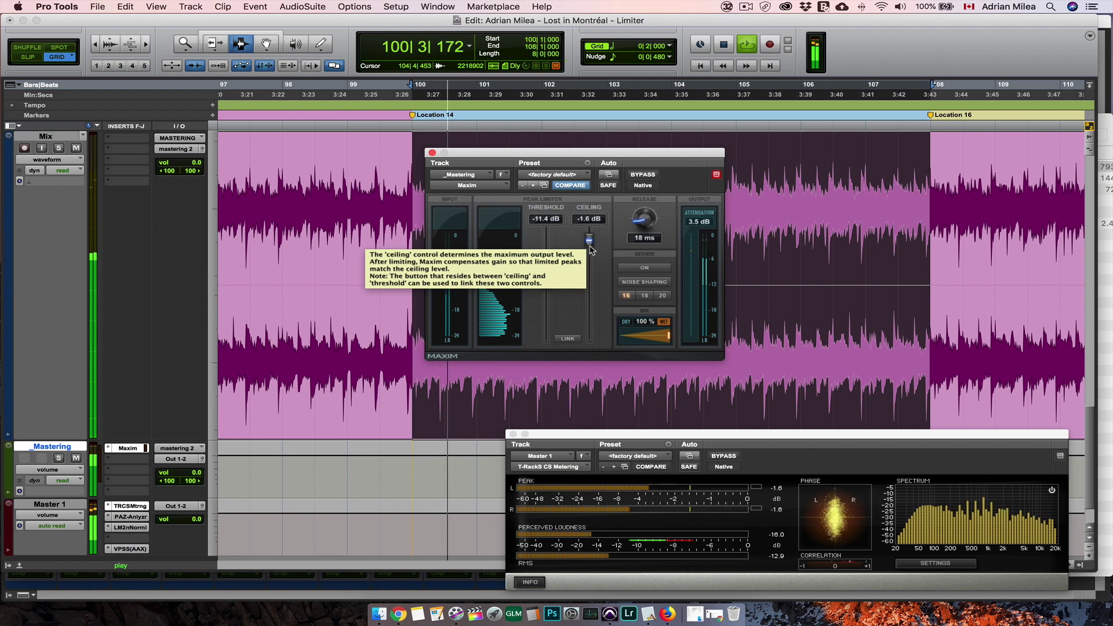
{"action": "left_click_drag", "start_coordinate": [595, 249], "coordinate": [592, 244]}
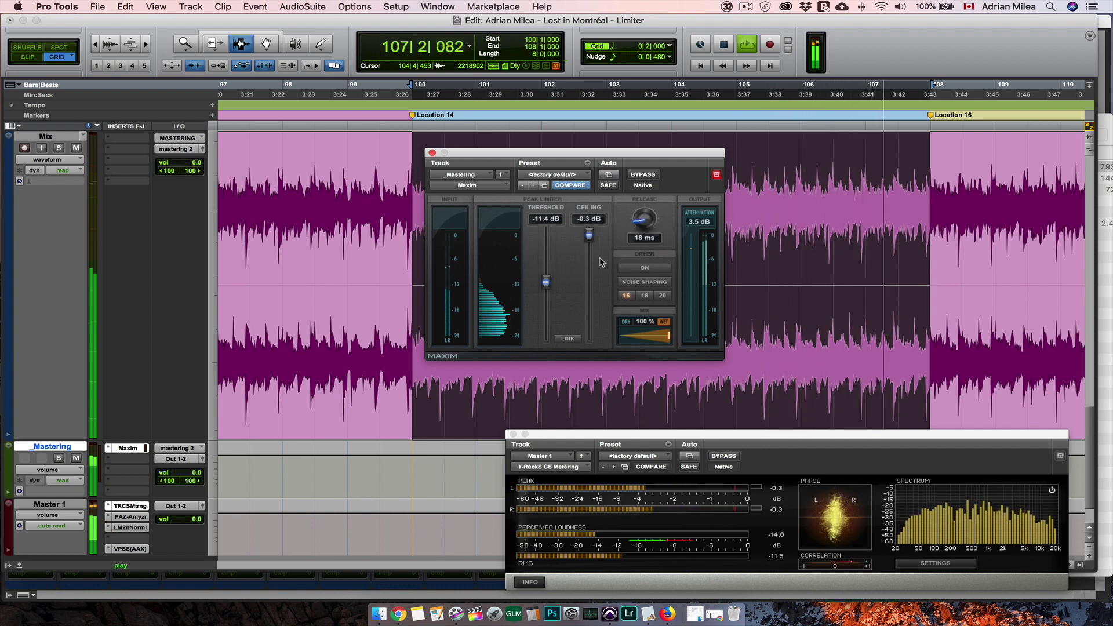
- Stop playback and set Maxim's threshold to -11.0 dB and its ceiling to -1.0 dB
{"action": "key", "text": "space"}
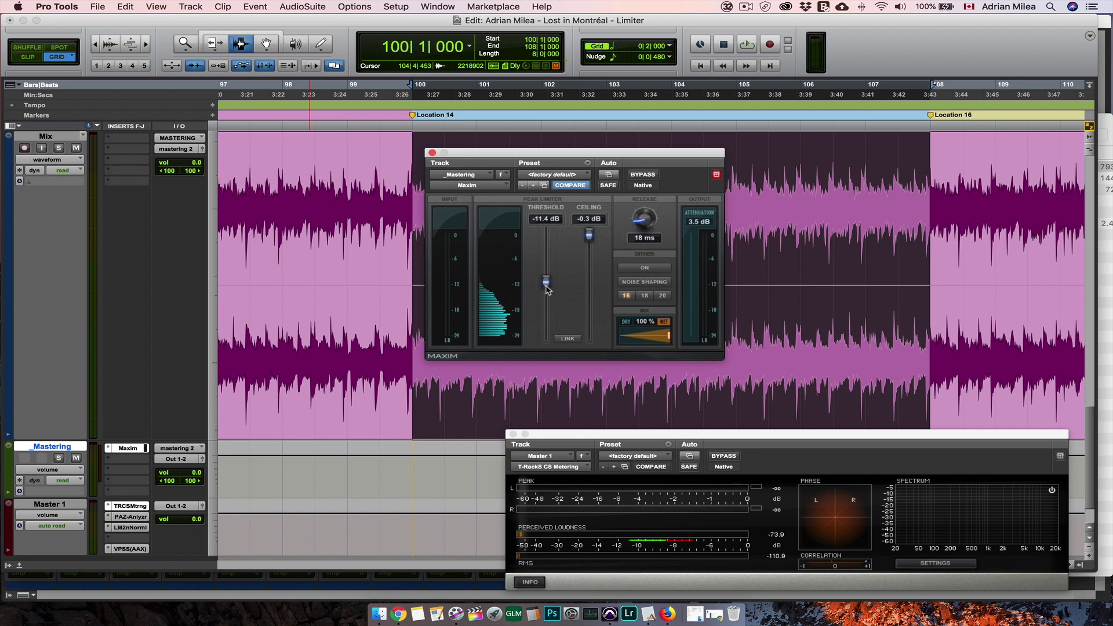
{"action": "left_click_drag", "start_coordinate": [547, 289], "coordinate": [547, 286]}
{"action": "left_click_drag", "start_coordinate": [591, 234], "coordinate": [592, 236]}
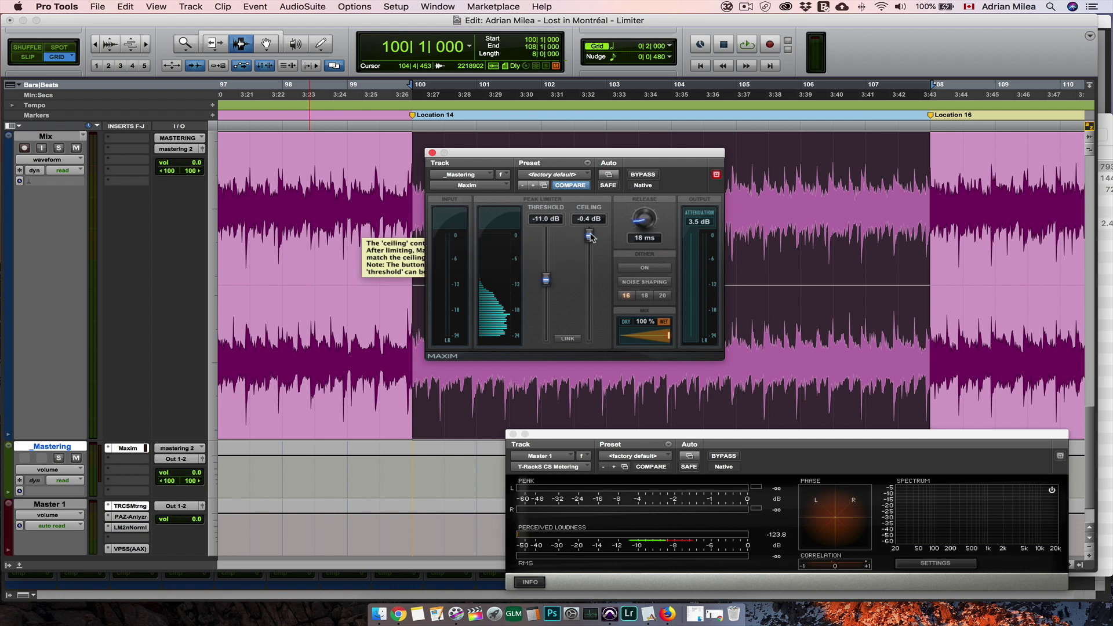
{"action": "left_click_drag", "start_coordinate": [591, 235], "coordinate": [591, 236]}
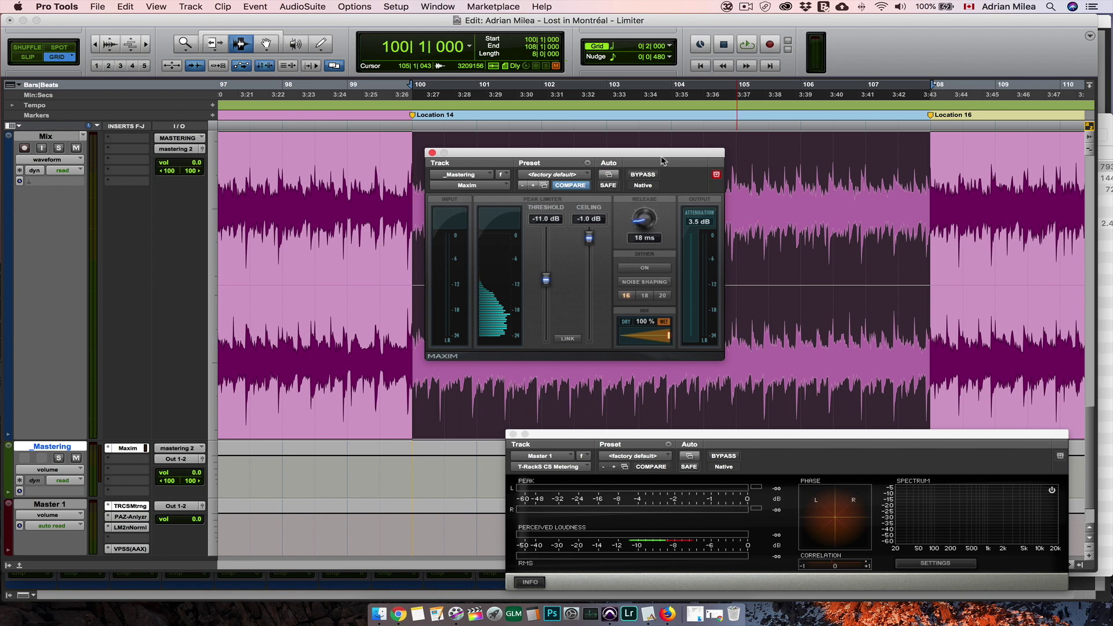
- Play the section again, raise Maxim's ceiling to -0.4 dB, and stop playback
{"action": "key", "text": "space"}
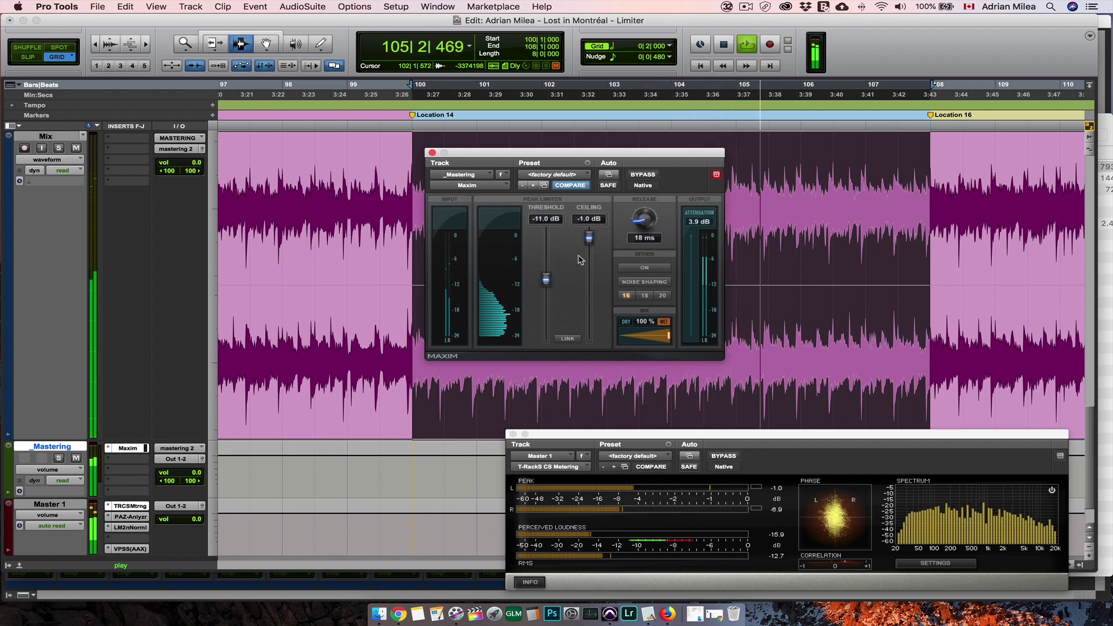
{"action": "left_click_drag", "start_coordinate": [591, 243], "coordinate": [592, 238]}
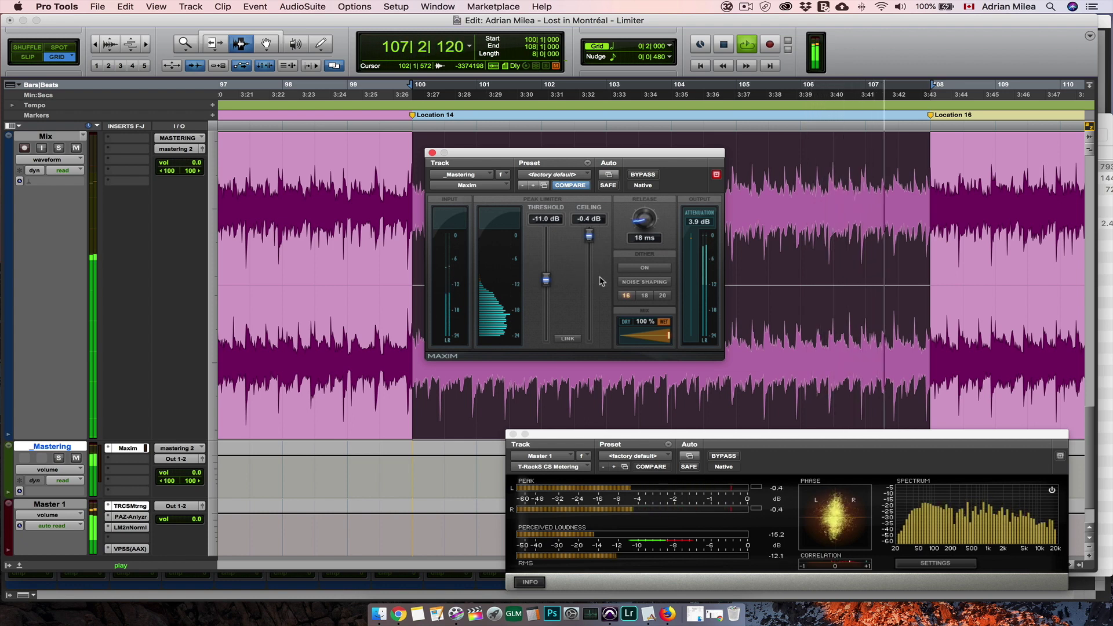
{"action": "key", "text": "space"}
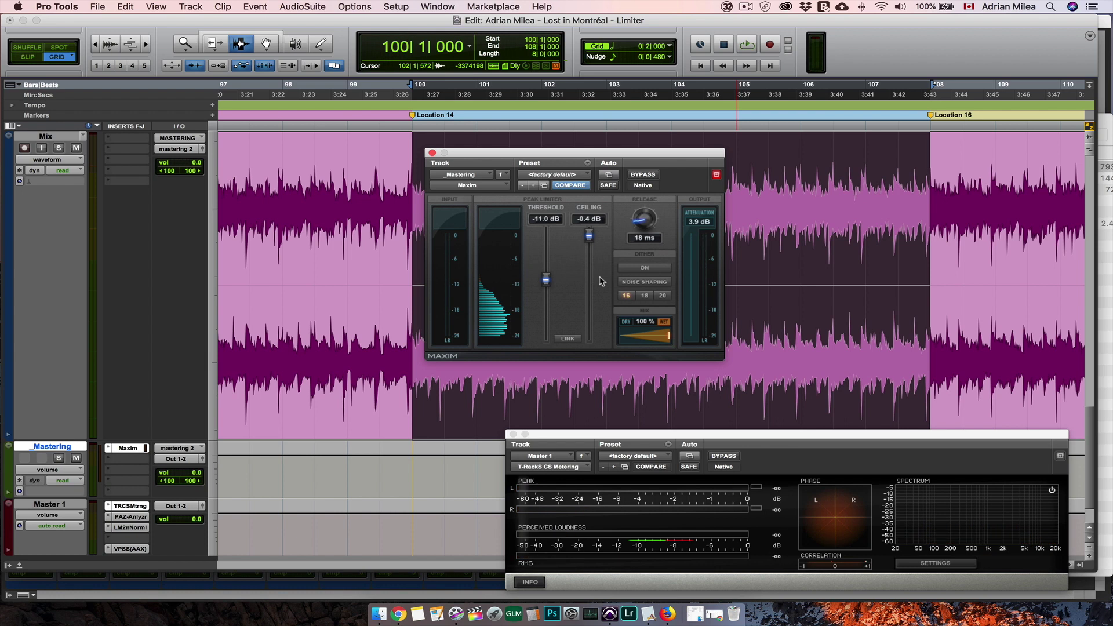
- Turn on Maxim's dither with noise shaping enabled and the bit resolution set to 16
{"action": "left_click", "coordinate": [645, 269]}
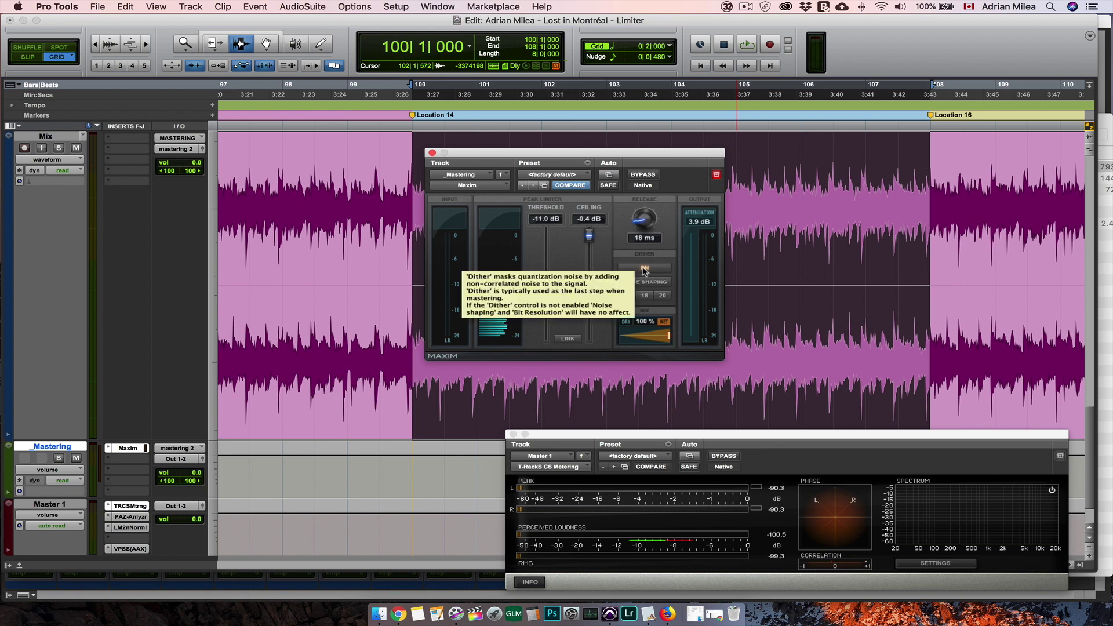
{"action": "left_click", "coordinate": [645, 269]}
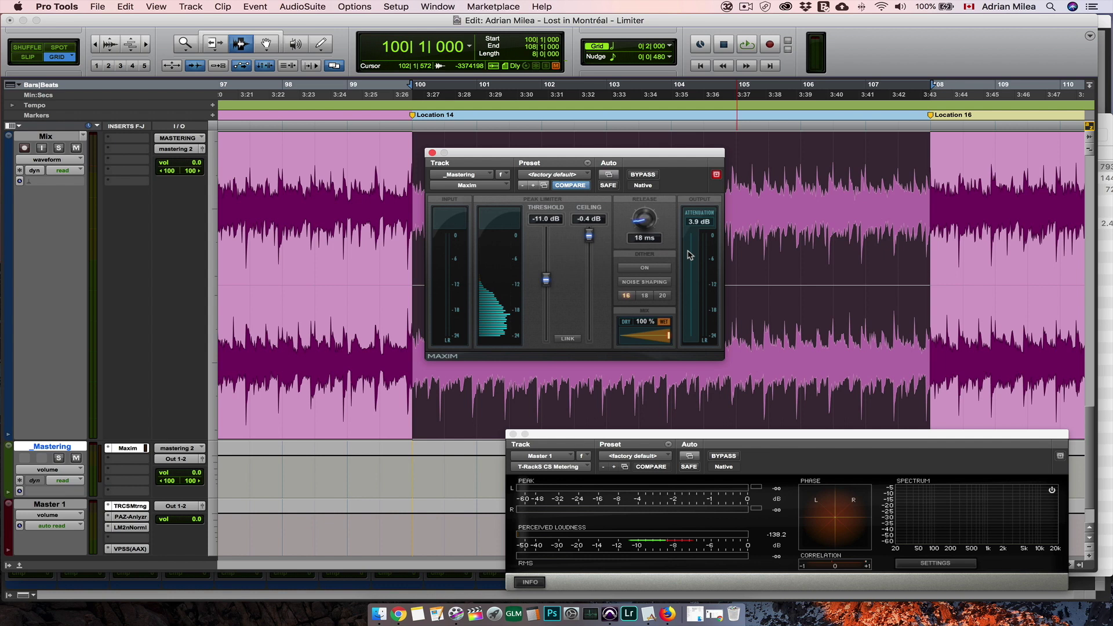
{"action": "left_click", "coordinate": [645, 268]}
{"action": "left_click", "coordinate": [636, 283]}
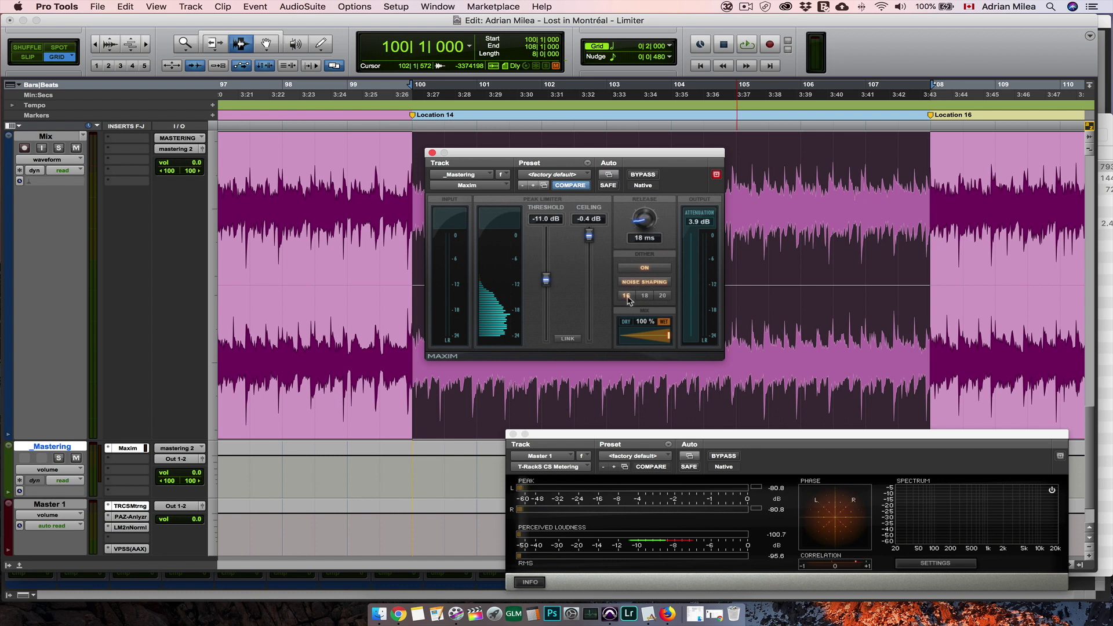
{"action": "left_click", "coordinate": [627, 295]}
- Show the session's clip list and select the whole clip on the Mix track with the Grabber tool
{"action": "left_click", "coordinate": [1079, 564]}
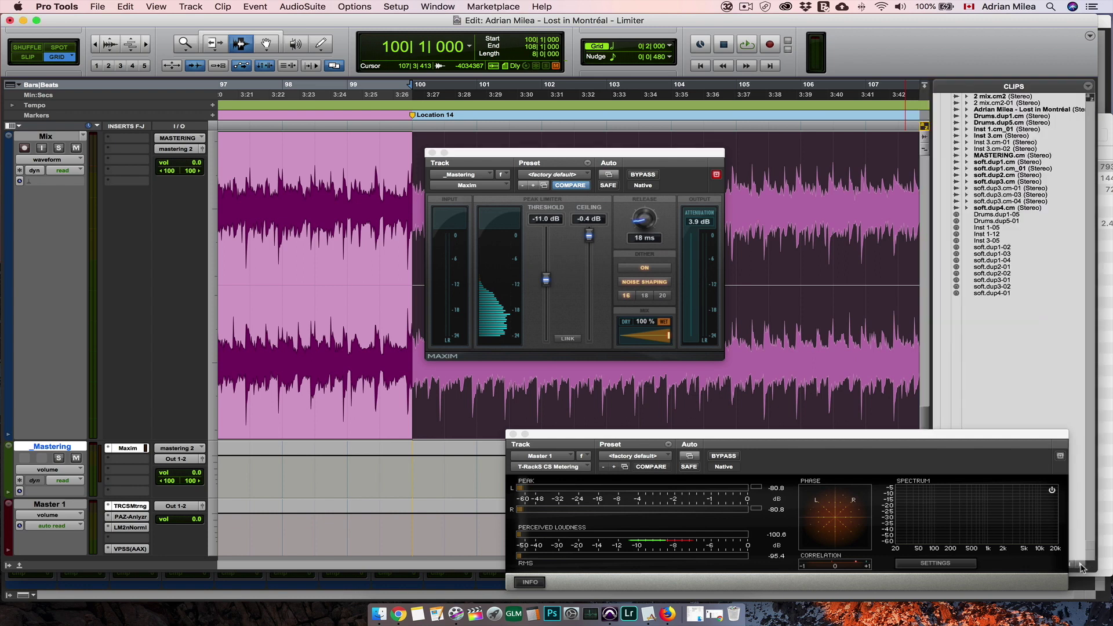
{"action": "left_click", "coordinate": [800, 322]}
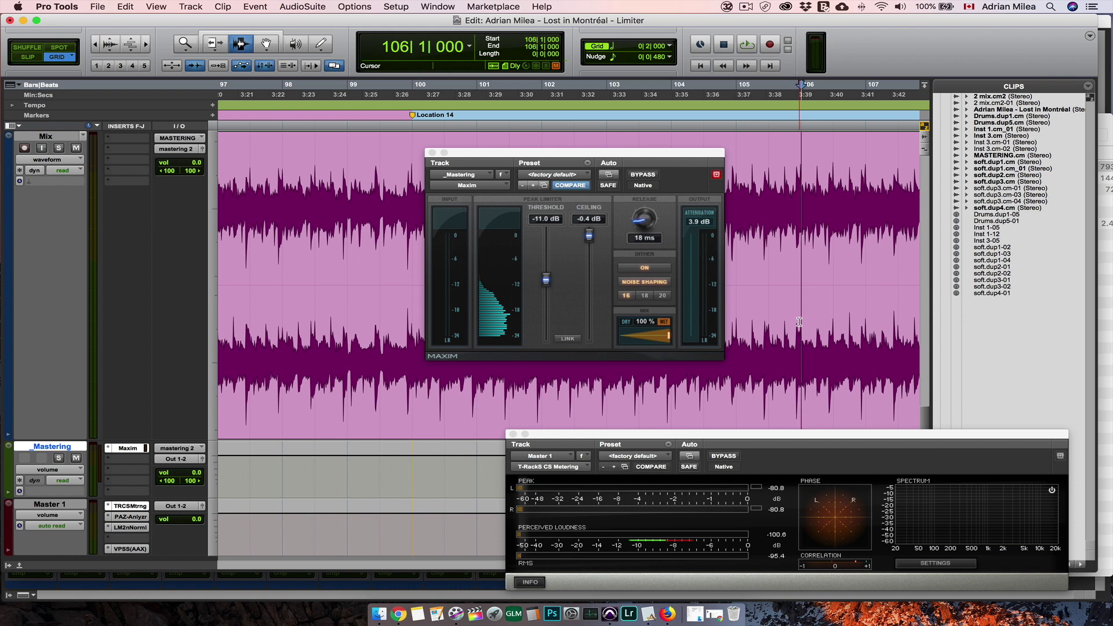
{"action": "key", "text": "F8"}
{"action": "left_click", "coordinate": [800, 322]}
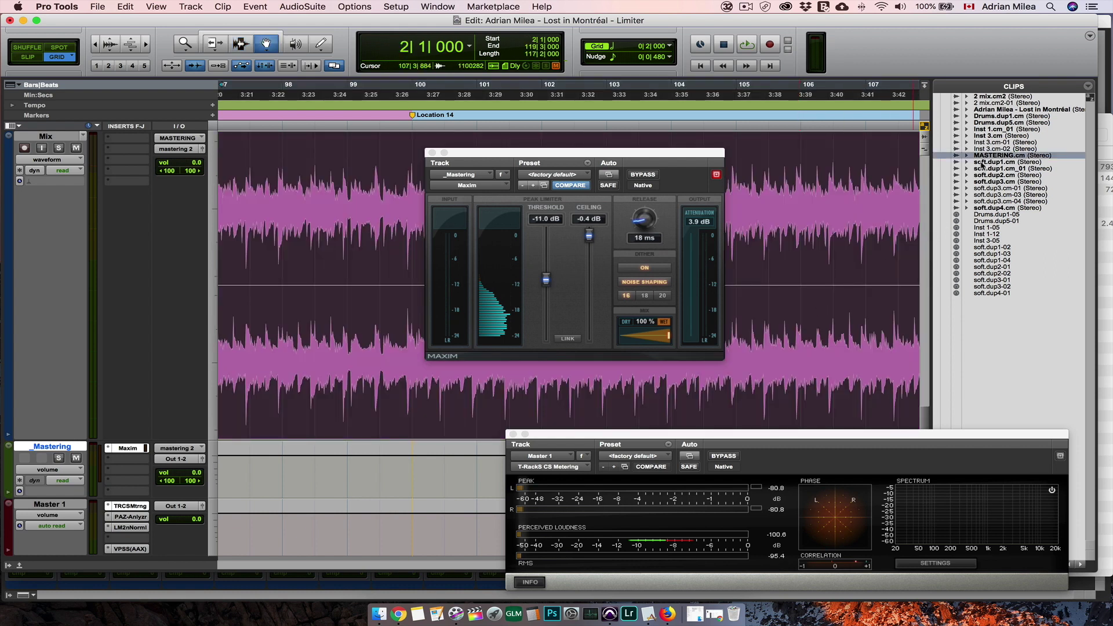
- Review the file export settings for the MASTERING.cm clip, and close them without exporting
{"action": "right_click", "coordinate": [982, 156]}
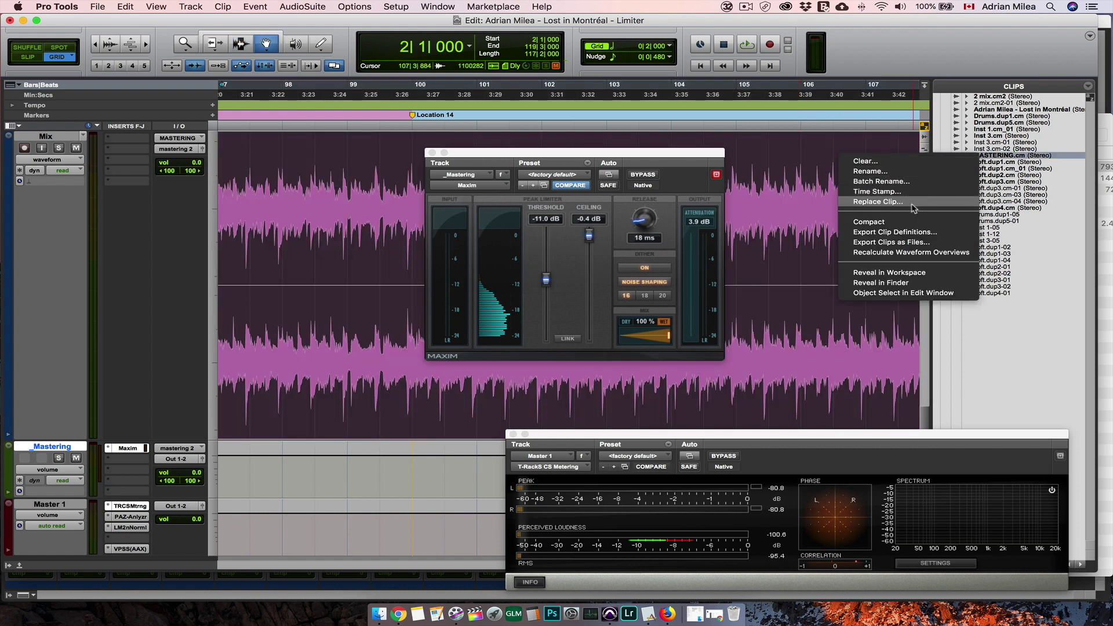
{"action": "left_click", "coordinate": [903, 243]}
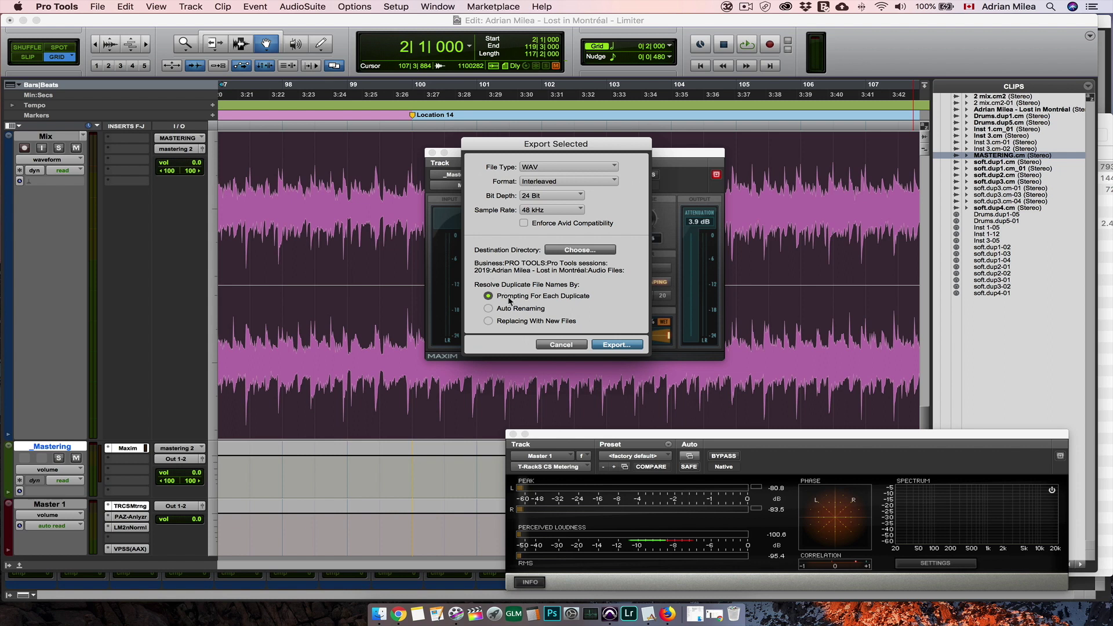
{"action": "left_click", "coordinate": [569, 346]}
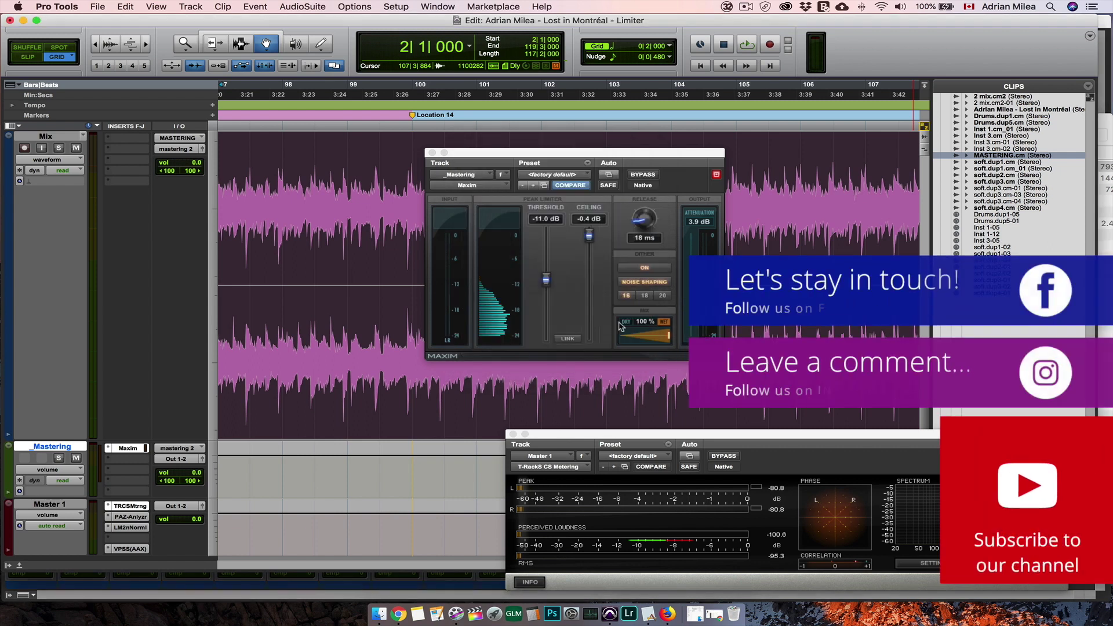